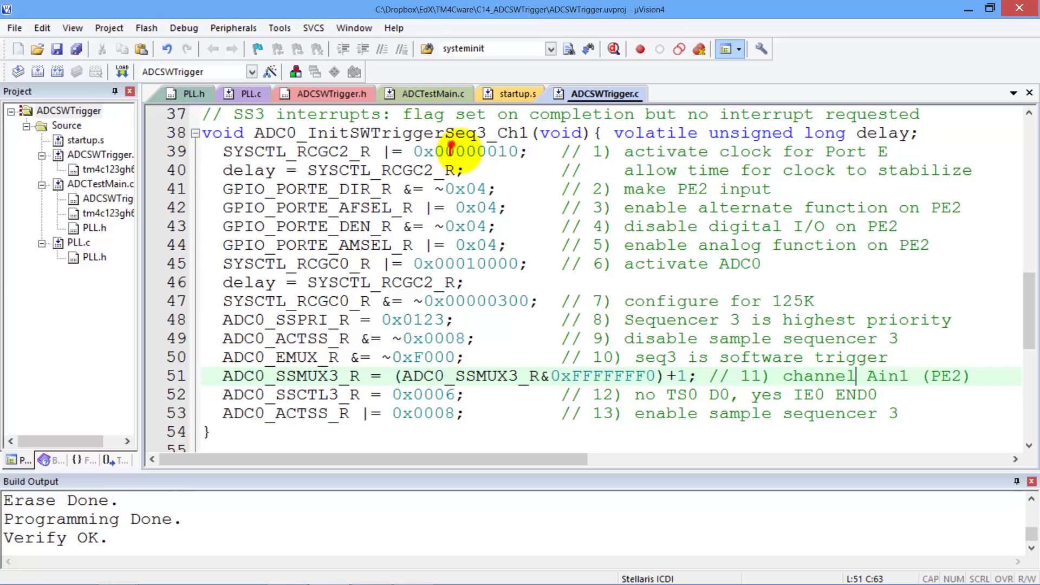
Tick, bracket and underline the Port E clock, delay, AFSEL, DEN and AMSEL lines
{"action": "left_click_drag", "start_coordinate": [449, 151], "coordinate": [524, 122]}
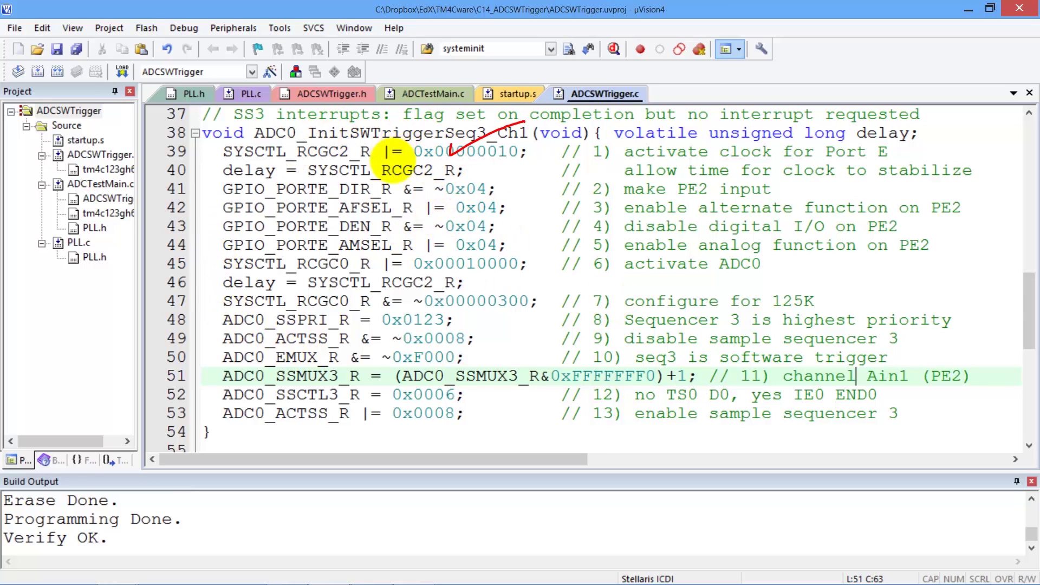
{"action": "left_click_drag", "start_coordinate": [527, 139], "coordinate": [527, 254]}
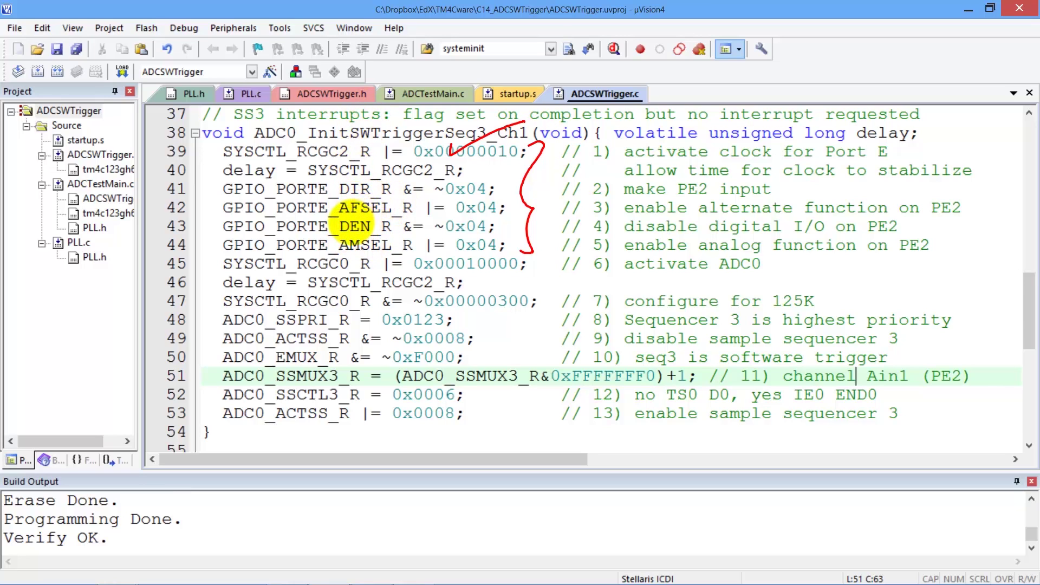
{"action": "left_click_drag", "start_coordinate": [366, 192], "coordinate": [415, 163]}
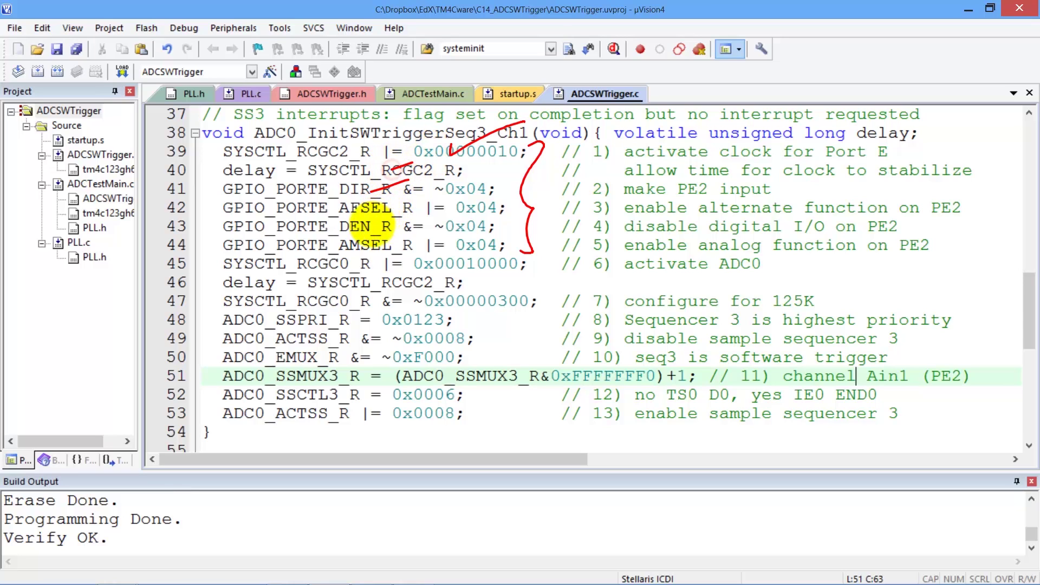
{"action": "left_click_drag", "start_coordinate": [373, 220], "coordinate": [427, 202]}
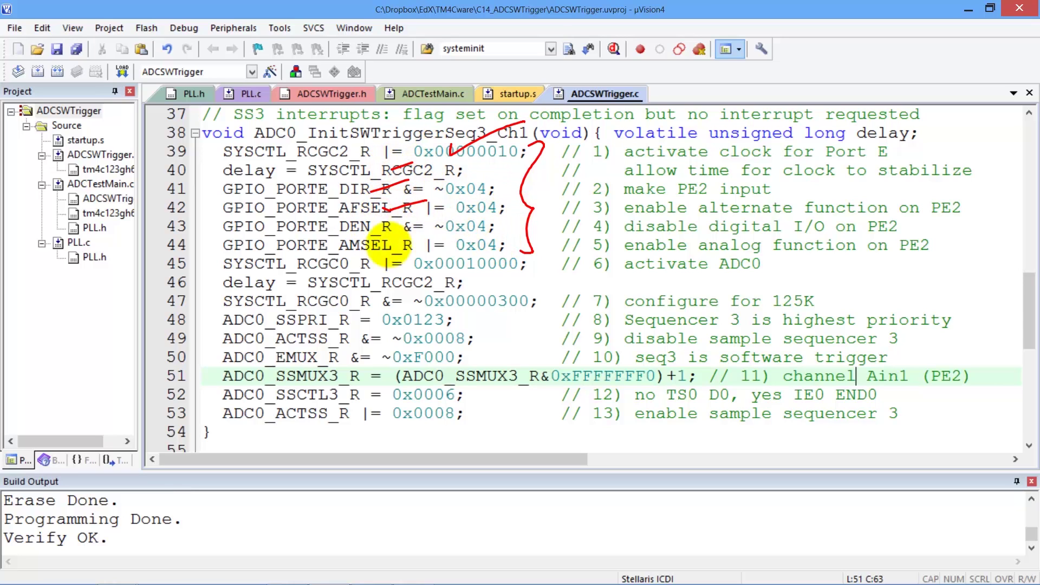
{"action": "left_click_drag", "start_coordinate": [372, 238], "coordinate": [424, 218]}
{"action": "left_click_drag", "start_coordinate": [372, 256], "coordinate": [412, 237]}
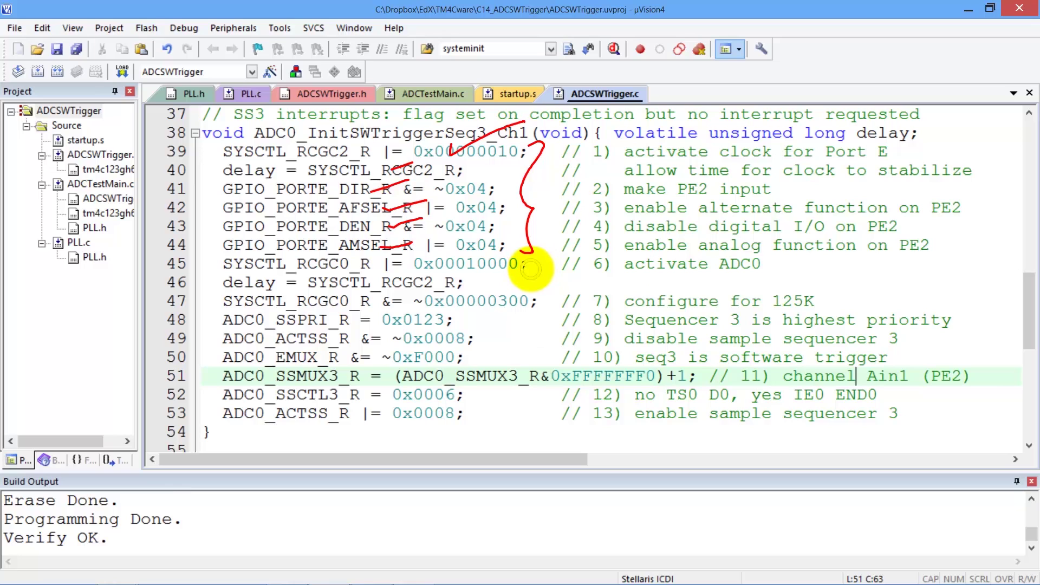
Tick the ADC0 activation, 125K, sequencer priority and enable-sequencer-3 steps, bracketing sequencer 3 setup
{"action": "left_click_drag", "start_coordinate": [529, 271], "coordinate": [578, 243]}
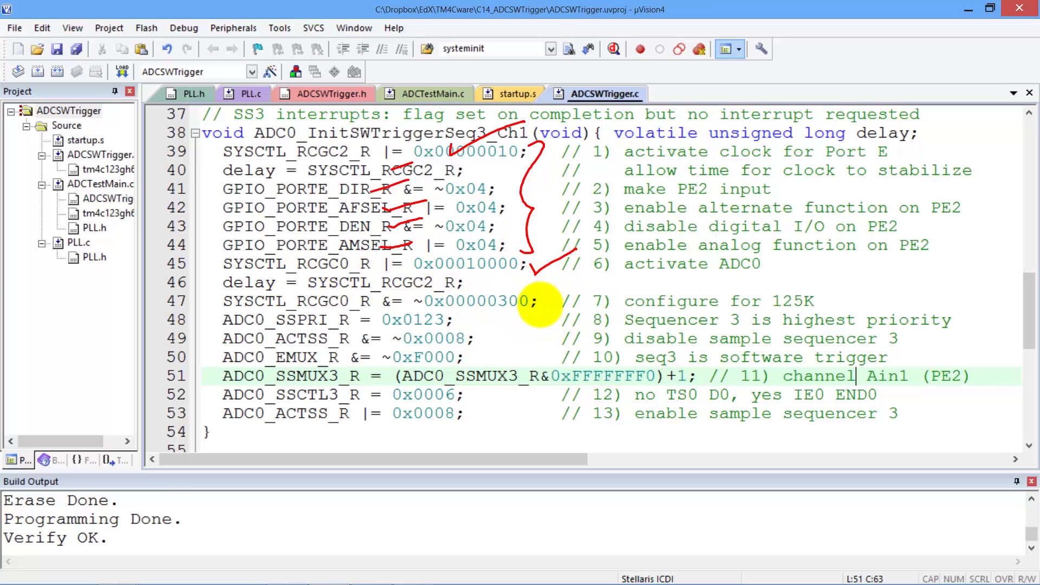
{"action": "left_click_drag", "start_coordinate": [539, 307], "coordinate": [587, 286]}
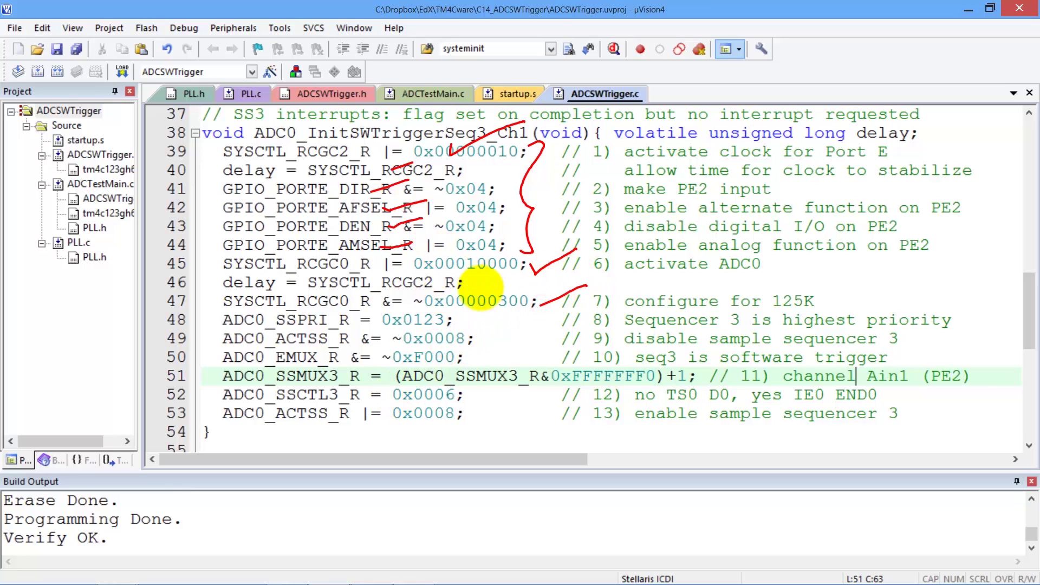
{"action": "left_click_drag", "start_coordinate": [458, 327], "coordinate": [498, 309]}
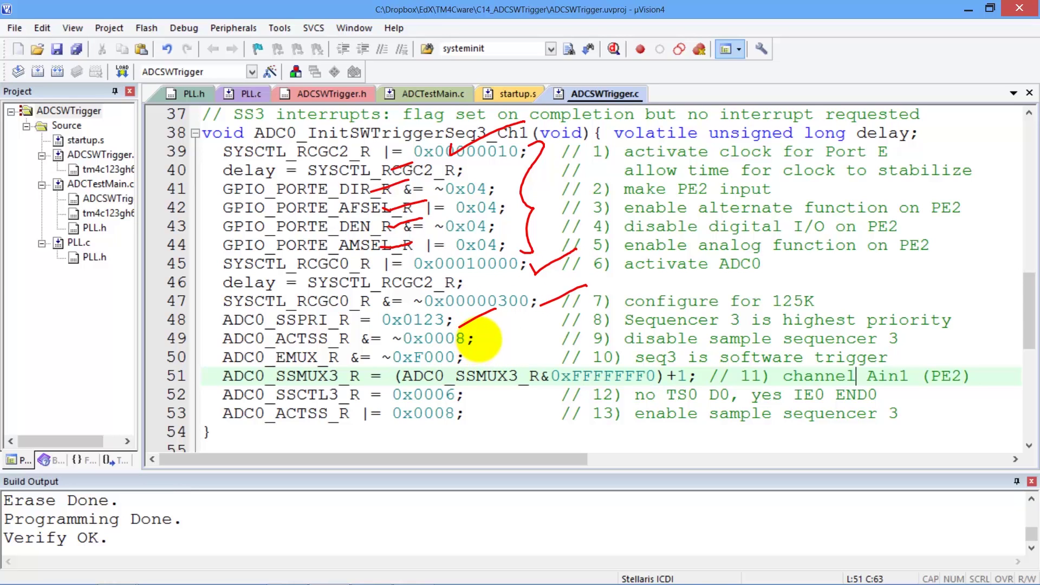
{"action": "left_click_drag", "start_coordinate": [471, 431], "coordinate": [496, 422]}
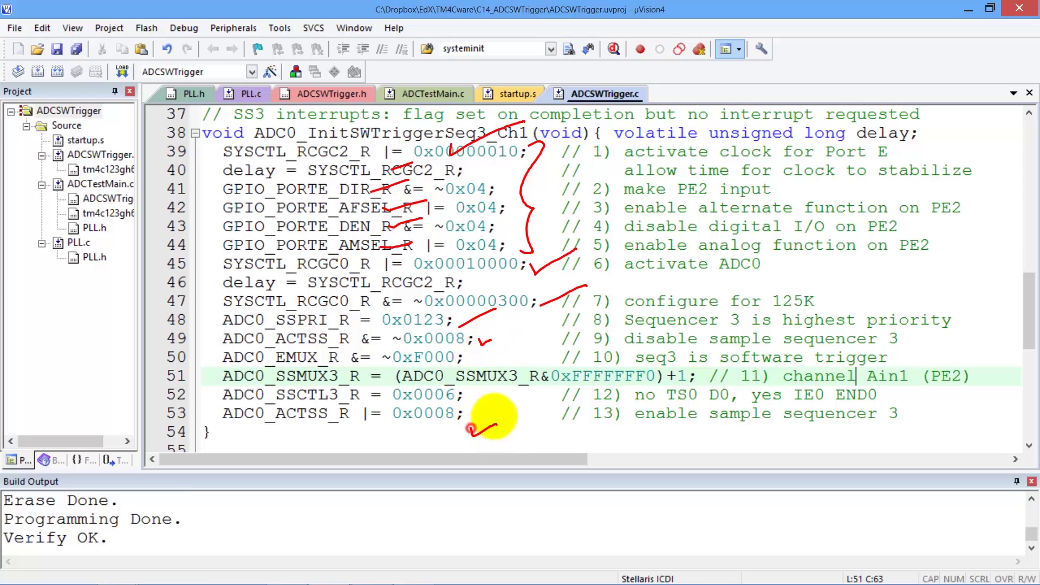
{"action": "left_click_drag", "start_coordinate": [492, 333], "coordinate": [497, 423]}
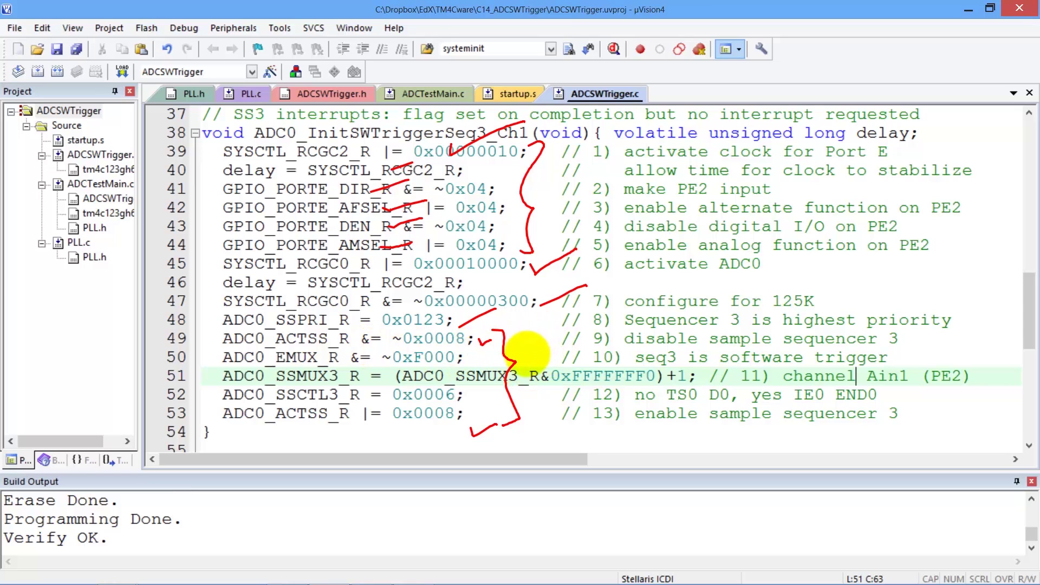
Circle 'software' and 'IE0' and tick the Ain1 channel selection
{"action": "mouse_move", "coordinate": [801, 337]}
{"action": "left_mouse_down"}
{"action": "mouse_move", "coordinate": [813, 345]}
{"action": "mouse_move", "coordinate": [773, 335]}
{"action": "left_mouse_up"}
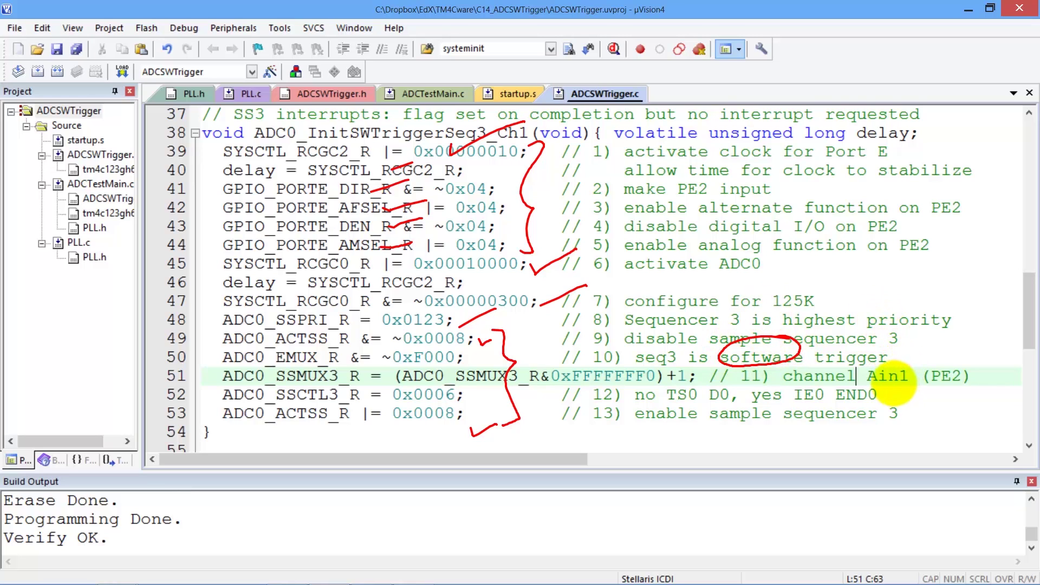
{"action": "left_click_drag", "start_coordinate": [888, 370], "coordinate": [929, 351]}
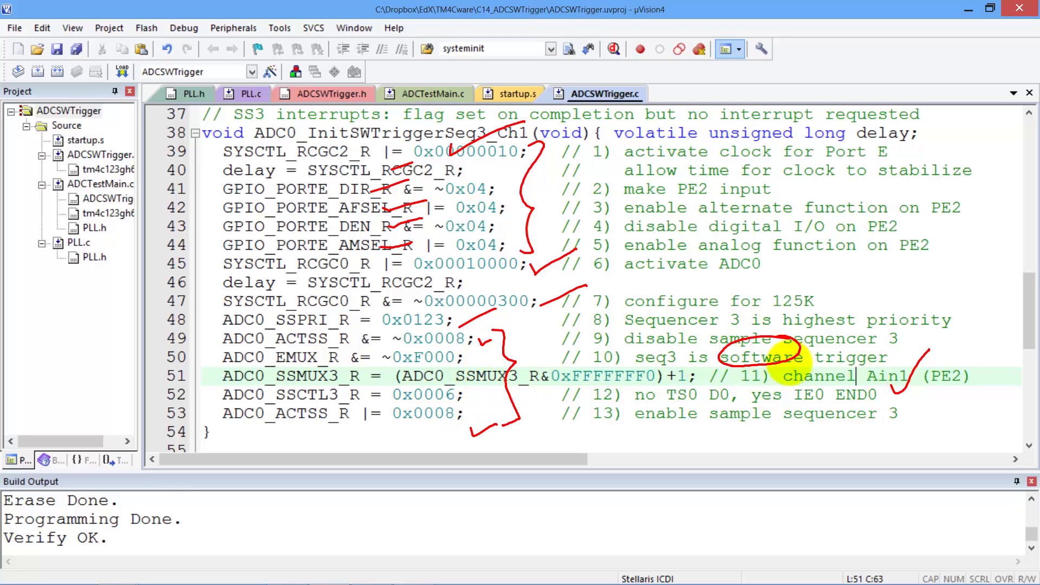
{"action": "left_click_drag", "start_coordinate": [812, 387], "coordinate": [784, 402]}
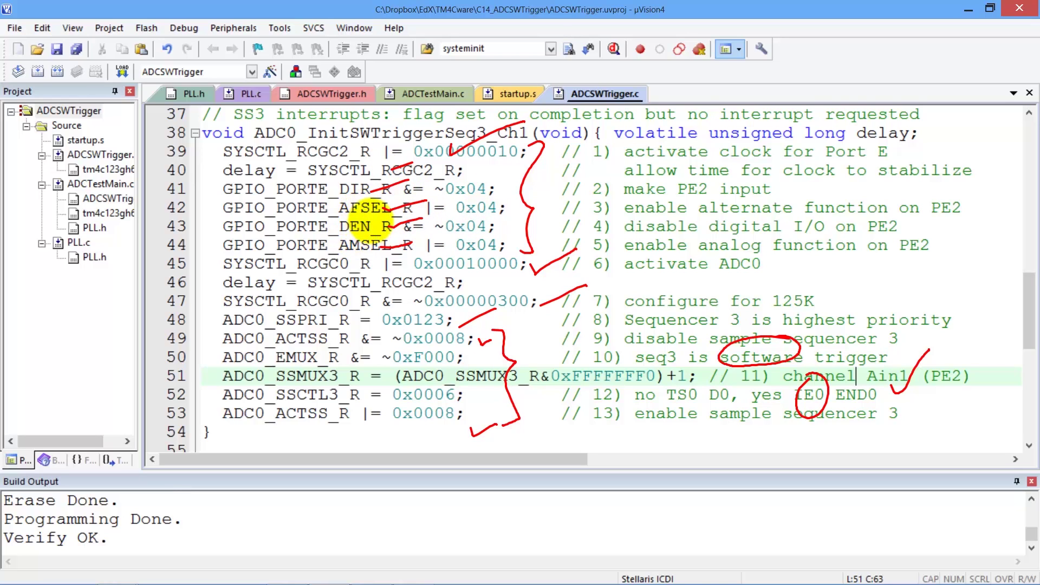
Circle DEN and 'digital', cross it out, write 'Analog' beside it, then erase all ink
{"action": "left_click_drag", "start_coordinate": [372, 218], "coordinate": [366, 215]}
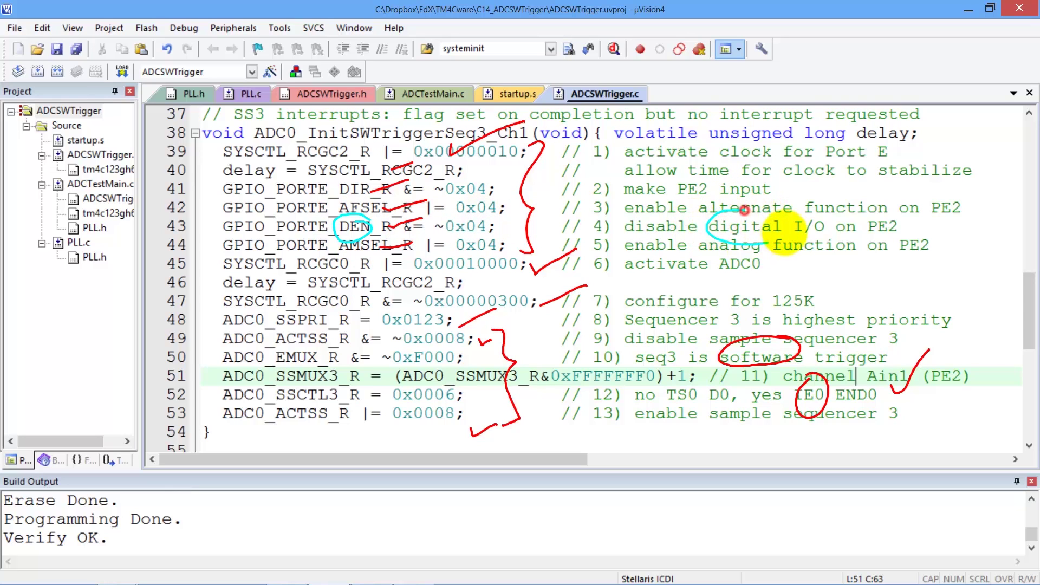
{"action": "mouse_move", "coordinate": [767, 233]}
{"action": "left_mouse_down"}
{"action": "mouse_move", "coordinate": [720, 226]}
{"action": "mouse_move", "coordinate": [720, 244]}
{"action": "left_mouse_up"}
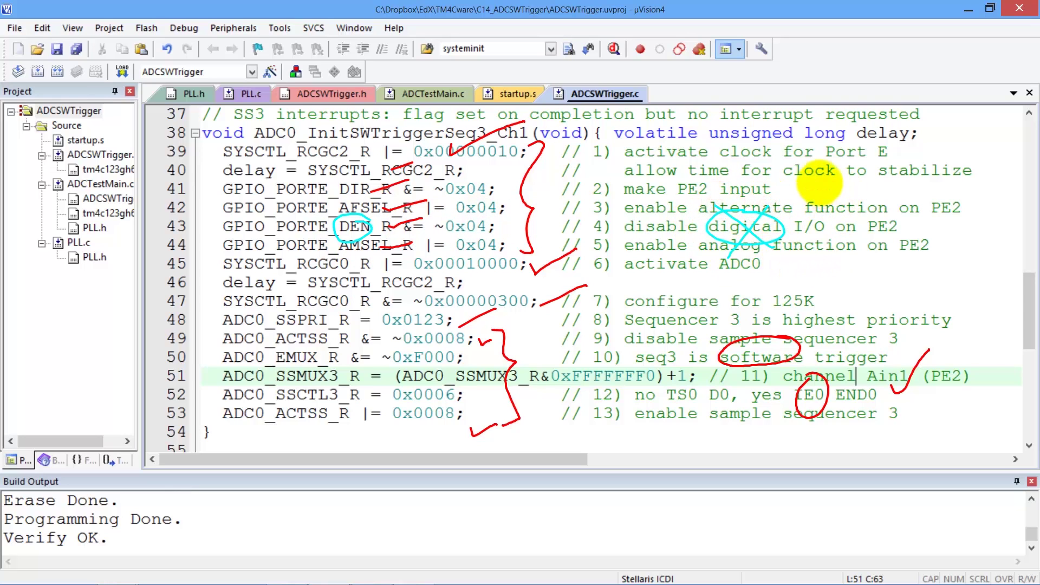
{"action": "mouse_move", "coordinate": [806, 205]}
{"action": "left_mouse_down"}
{"action": "mouse_move", "coordinate": [864, 192]}
{"action": "mouse_move", "coordinate": [887, 213]}
{"action": "mouse_move", "coordinate": [910, 213]}
{"action": "left_mouse_up"}
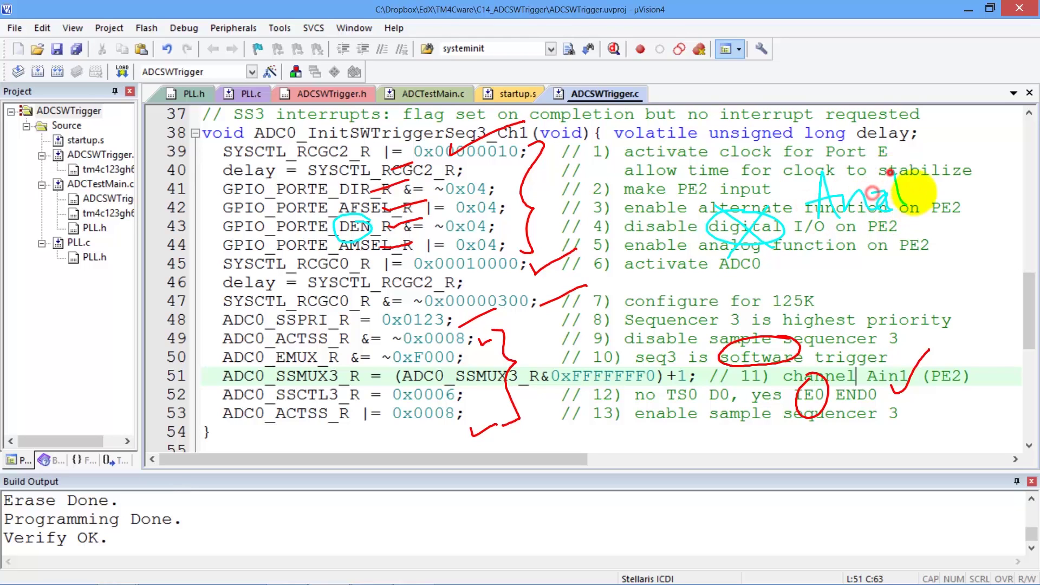
{"action": "mouse_move", "coordinate": [919, 175]}
{"action": "left_mouse_down"}
{"action": "mouse_move", "coordinate": [943, 199]}
{"action": "mouse_move", "coordinate": [951, 252]}
{"action": "left_mouse_up"}
{"action": "left_click_drag", "start_coordinate": [967, 210], "coordinate": [971, 181]}
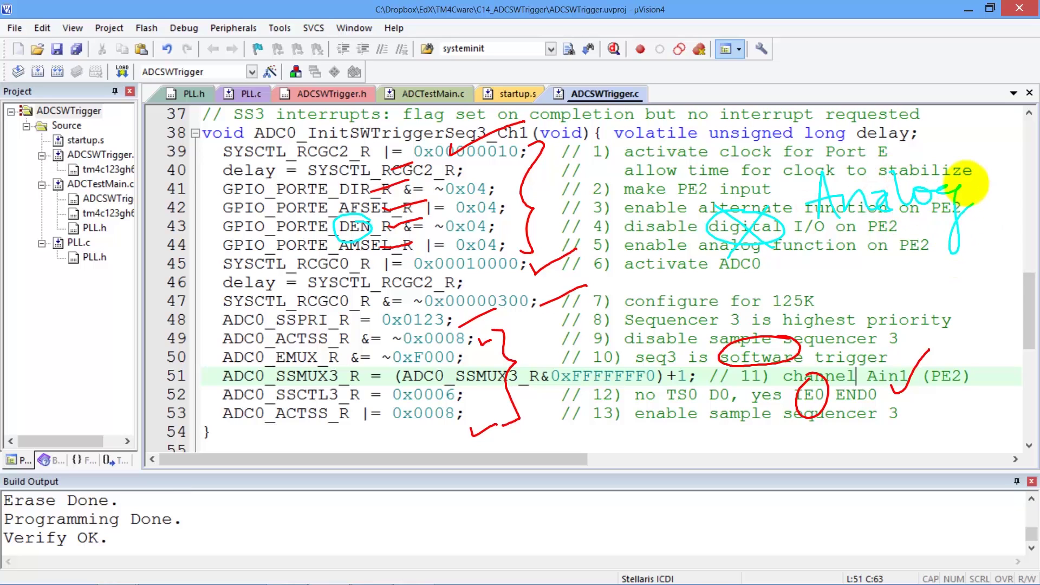
{"action": "key", "text": "Escape"}
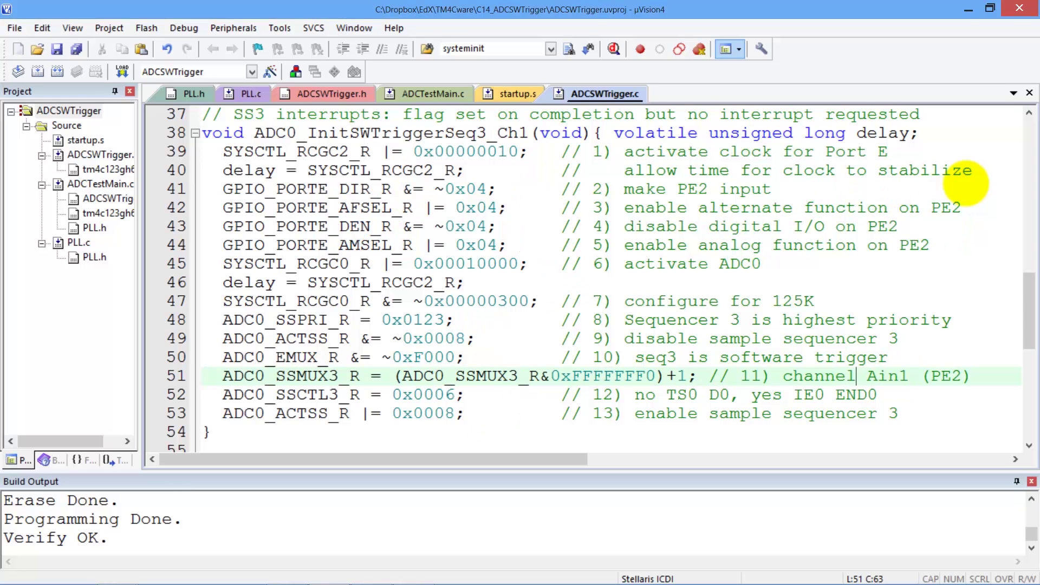
{"action": "scroll", "coordinate": [966, 183], "scroll_direction": "down", "scroll_amount": 1}
{"action": "scroll", "coordinate": [965, 184], "scroll_direction": "down", "scroll_amount": 2}
{"action": "scroll", "coordinate": [965, 183], "scroll_direction": "down", "scroll_amount": 1}
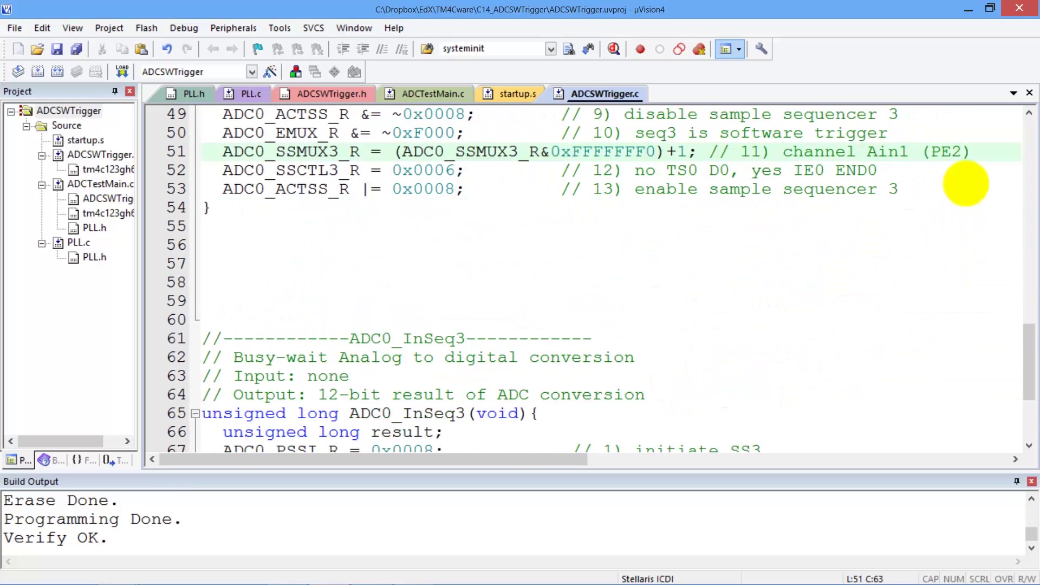
{"action": "scroll", "coordinate": [966, 183], "scroll_direction": "down", "scroll_amount": 3}
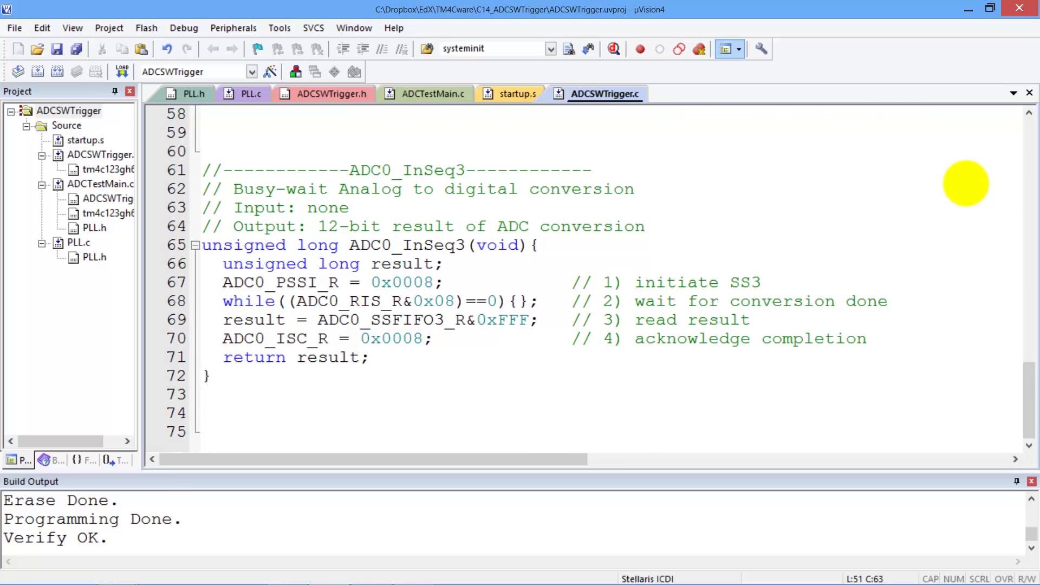
{"action": "scroll", "coordinate": [965, 183], "scroll_direction": "up", "scroll_amount": 1}
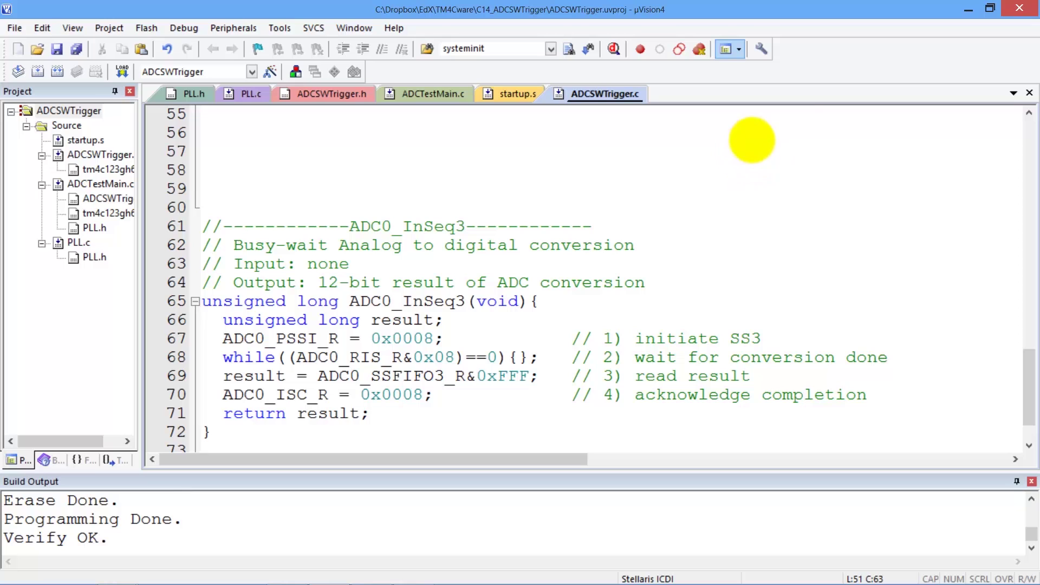
Draw a boxed Start, a Status decision below it, and a Busy loop back to Start
{"action": "mouse_move", "coordinate": [725, 146]}
{"action": "left_mouse_down"}
{"action": "mouse_move", "coordinate": [719, 179]}
{"action": "mouse_move", "coordinate": [788, 152]}
{"action": "left_mouse_up"}
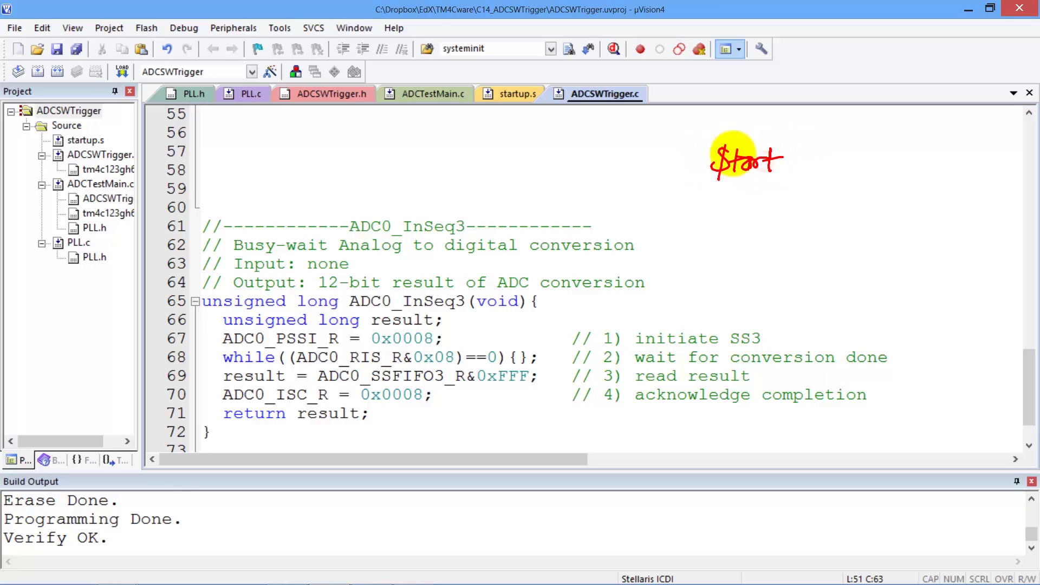
{"action": "mouse_move", "coordinate": [712, 140]}
{"action": "left_mouse_down"}
{"action": "mouse_move", "coordinate": [698, 171]}
{"action": "mouse_move", "coordinate": [813, 132]}
{"action": "mouse_move", "coordinate": [803, 179]}
{"action": "left_mouse_up"}
{"action": "left_click_drag", "start_coordinate": [692, 181], "coordinate": [804, 178]}
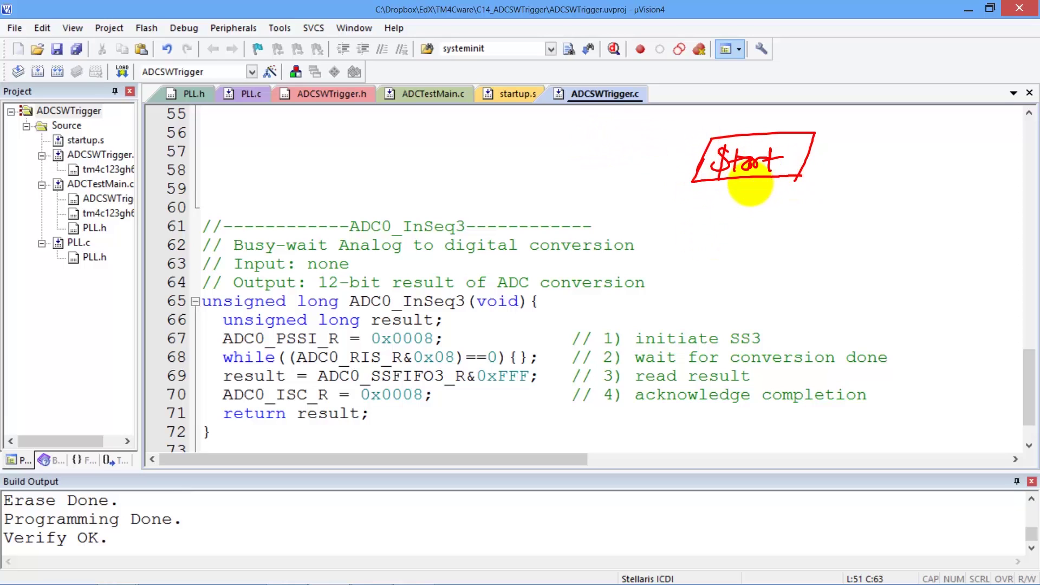
{"action": "mouse_move", "coordinate": [748, 180]}
{"action": "left_mouse_down"}
{"action": "mouse_move", "coordinate": [747, 203]}
{"action": "mouse_move", "coordinate": [721, 227]}
{"action": "mouse_move", "coordinate": [799, 233]}
{"action": "left_mouse_up"}
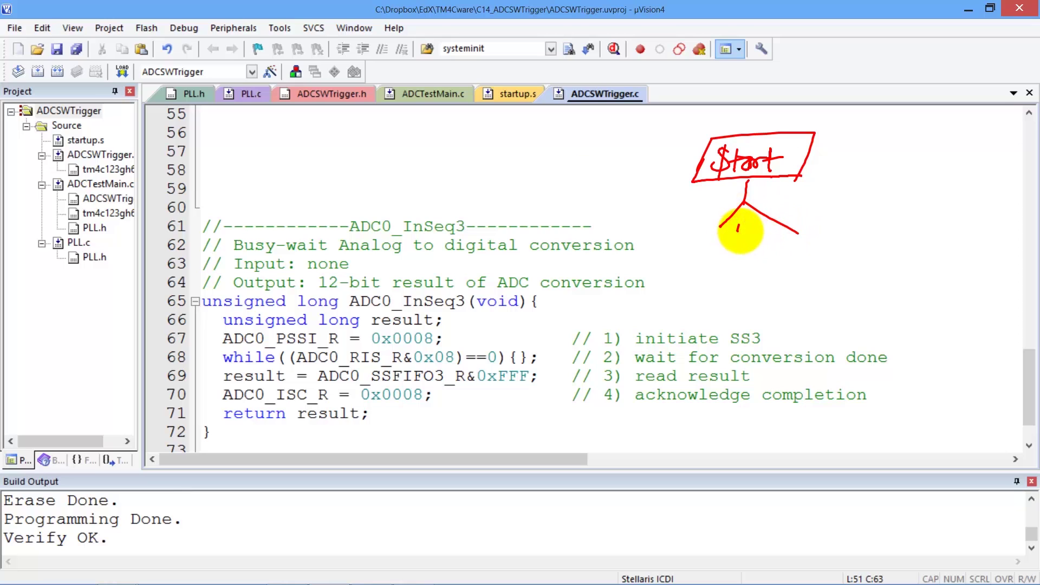
{"action": "mouse_move", "coordinate": [740, 226]}
{"action": "left_mouse_down"}
{"action": "mouse_move", "coordinate": [736, 241]}
{"action": "mouse_move", "coordinate": [823, 231]}
{"action": "mouse_move", "coordinate": [764, 267]}
{"action": "left_mouse_up"}
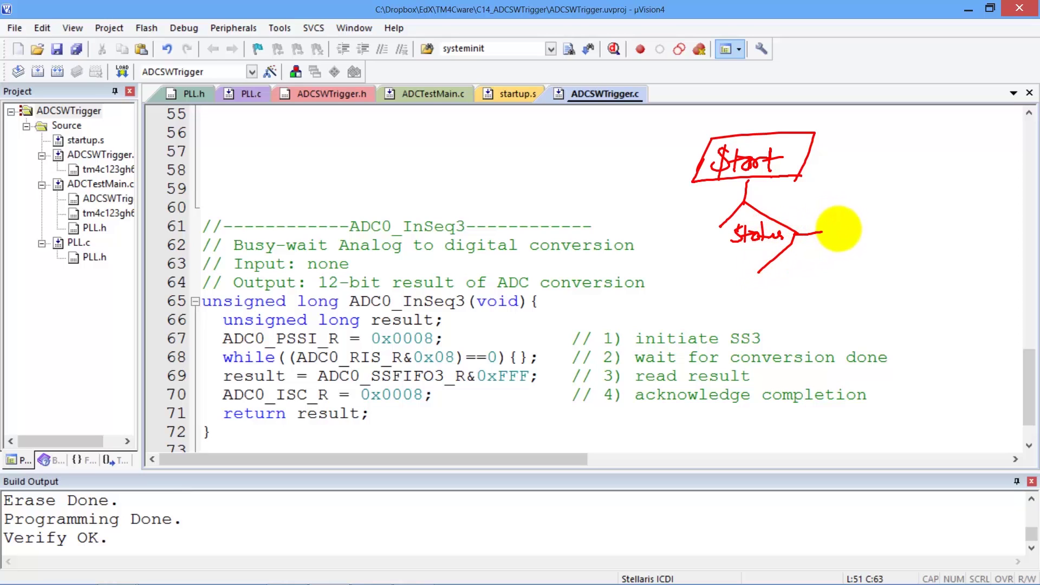
{"action": "left_click_drag", "start_coordinate": [839, 229], "coordinate": [874, 257]}
{"action": "mouse_move", "coordinate": [813, 232]}
{"action": "left_mouse_down"}
{"action": "mouse_move", "coordinate": [789, 198]}
{"action": "mouse_move", "coordinate": [745, 191]}
{"action": "mouse_move", "coordinate": [760, 197]}
{"action": "left_mouse_up"}
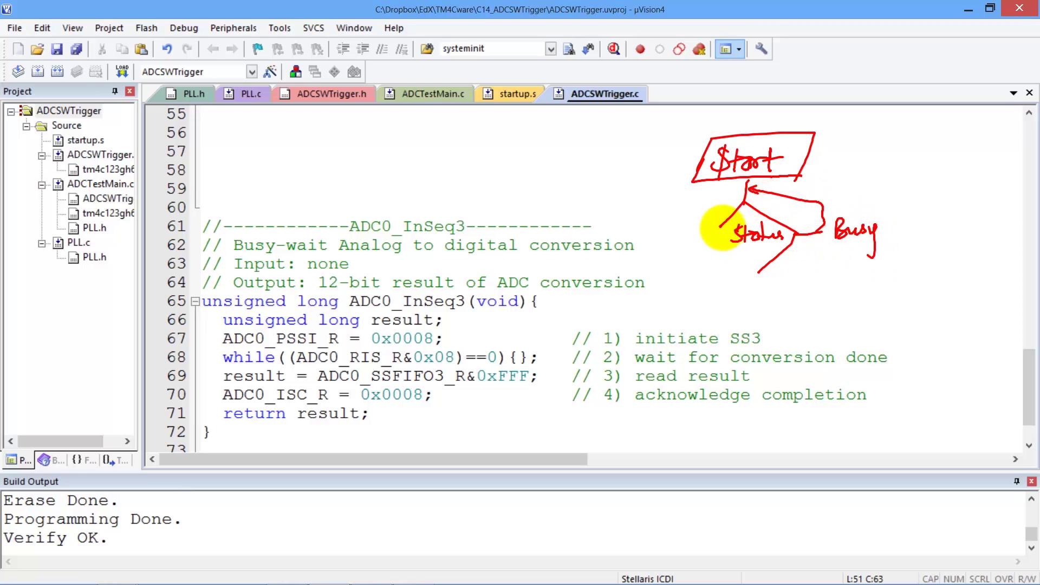
Add the loop arrowhead, box the Read Data step, and arrow Start to the function code
{"action": "mouse_move", "coordinate": [724, 227]}
{"action": "left_mouse_down"}
{"action": "mouse_move", "coordinate": [716, 238]}
{"action": "mouse_move", "coordinate": [759, 270]}
{"action": "mouse_move", "coordinate": [763, 289]}
{"action": "mouse_move", "coordinate": [827, 275]}
{"action": "mouse_move", "coordinate": [732, 299]}
{"action": "mouse_move", "coordinate": [778, 302]}
{"action": "mouse_move", "coordinate": [776, 312]}
{"action": "mouse_move", "coordinate": [836, 309]}
{"action": "left_mouse_up"}
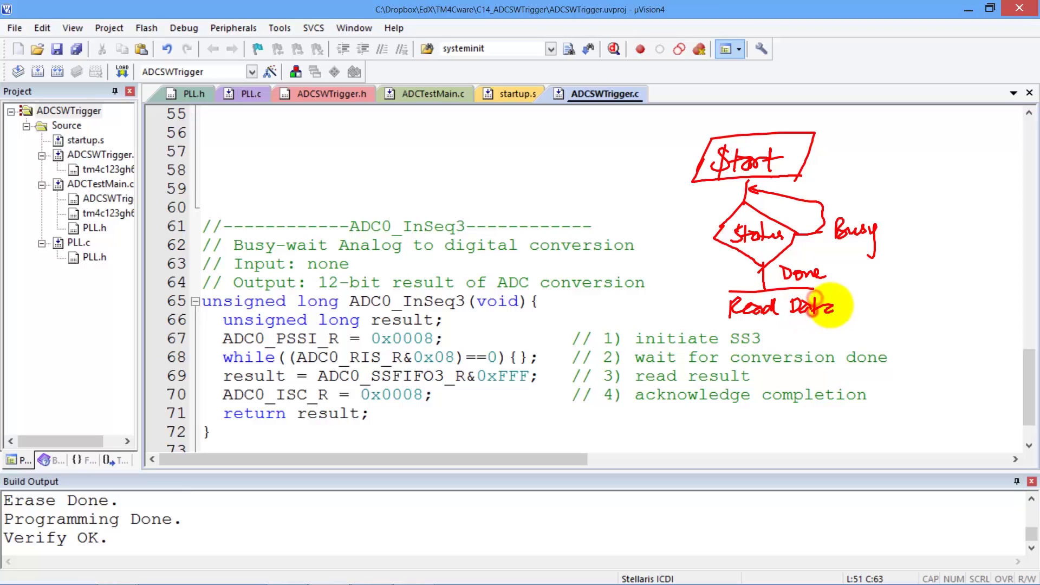
{"action": "left_click_drag", "start_coordinate": [730, 291], "coordinate": [800, 324]}
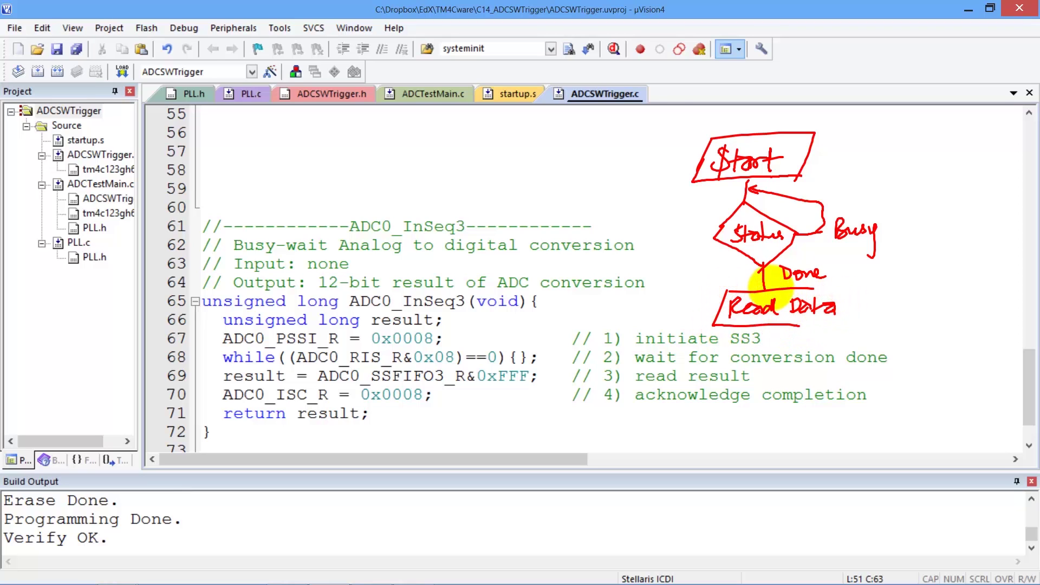
{"action": "mouse_move", "coordinate": [776, 288]}
{"action": "left_mouse_down"}
{"action": "mouse_move", "coordinate": [848, 286]}
{"action": "mouse_move", "coordinate": [773, 360]}
{"action": "mouse_move", "coordinate": [852, 353]}
{"action": "mouse_move", "coordinate": [731, 349]}
{"action": "mouse_move", "coordinate": [859, 383]}
{"action": "mouse_move", "coordinate": [878, 333]}
{"action": "left_mouse_up"}
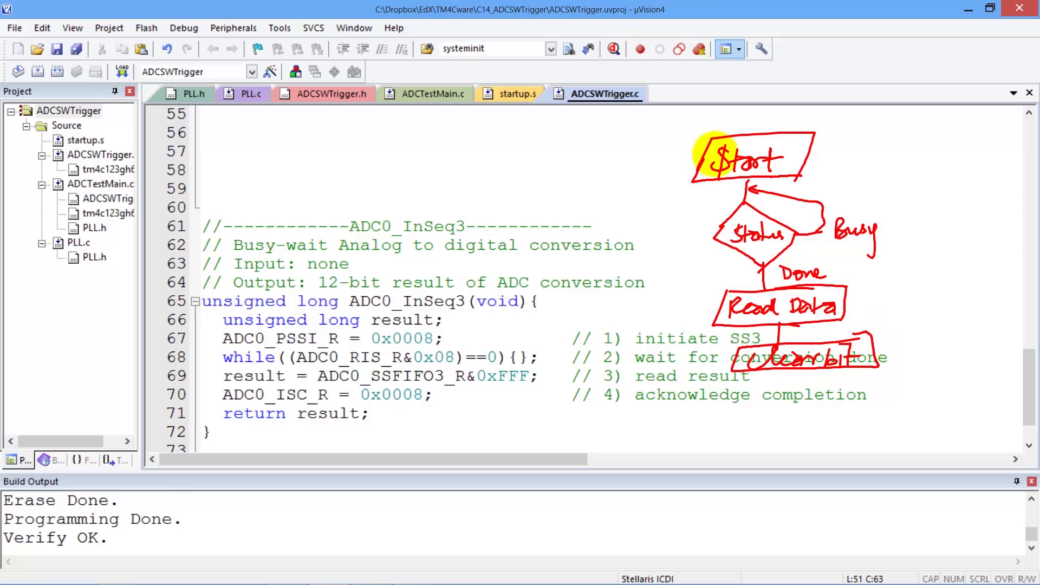
{"action": "mouse_move", "coordinate": [696, 160]}
{"action": "left_mouse_down"}
{"action": "mouse_move", "coordinate": [437, 326]}
{"action": "mouse_move", "coordinate": [449, 314]}
{"action": "left_mouse_up"}
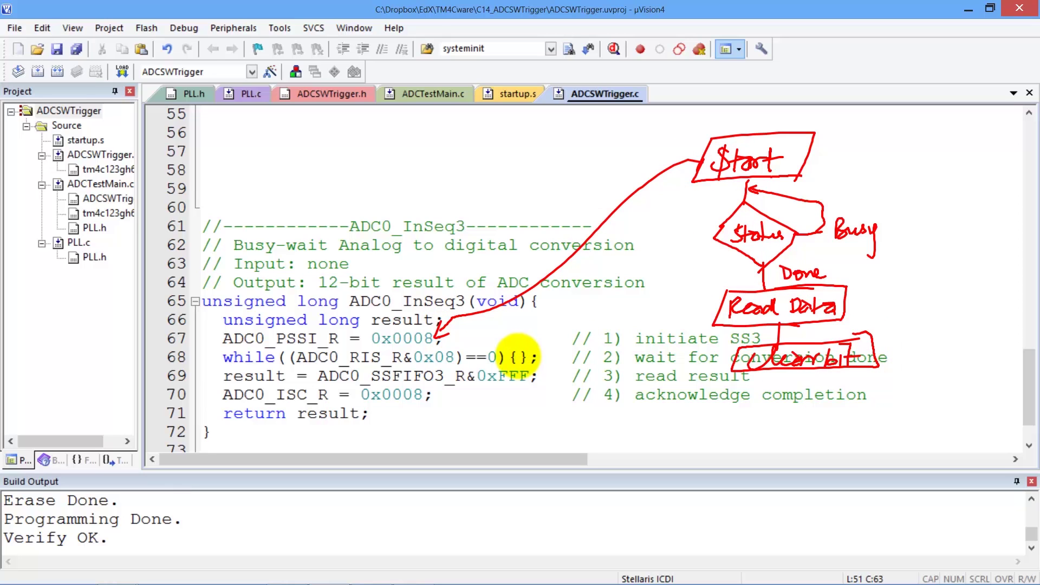
Arrow Status, Read Data and Clear bit to lines 68–70, note software clearing, then erase the ink
{"action": "left_click_drag", "start_coordinate": [524, 341], "coordinate": [515, 363]}
{"action": "mouse_move", "coordinate": [705, 229]}
{"action": "left_mouse_down"}
{"action": "mouse_move", "coordinate": [515, 360]}
{"action": "mouse_move", "coordinate": [329, 358]}
{"action": "left_mouse_up"}
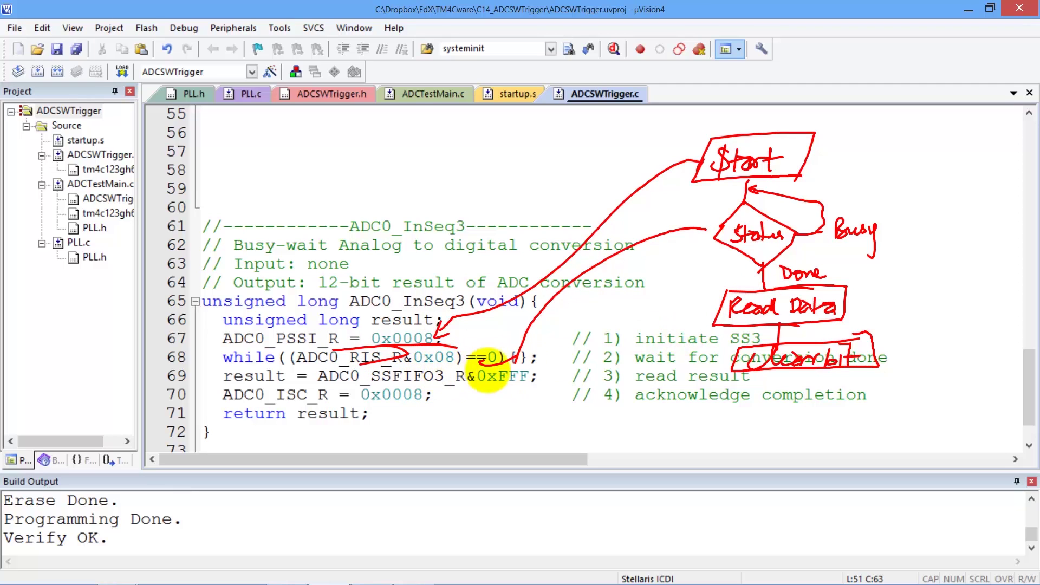
{"action": "left_click_drag", "start_coordinate": [319, 386], "coordinate": [447, 384]}
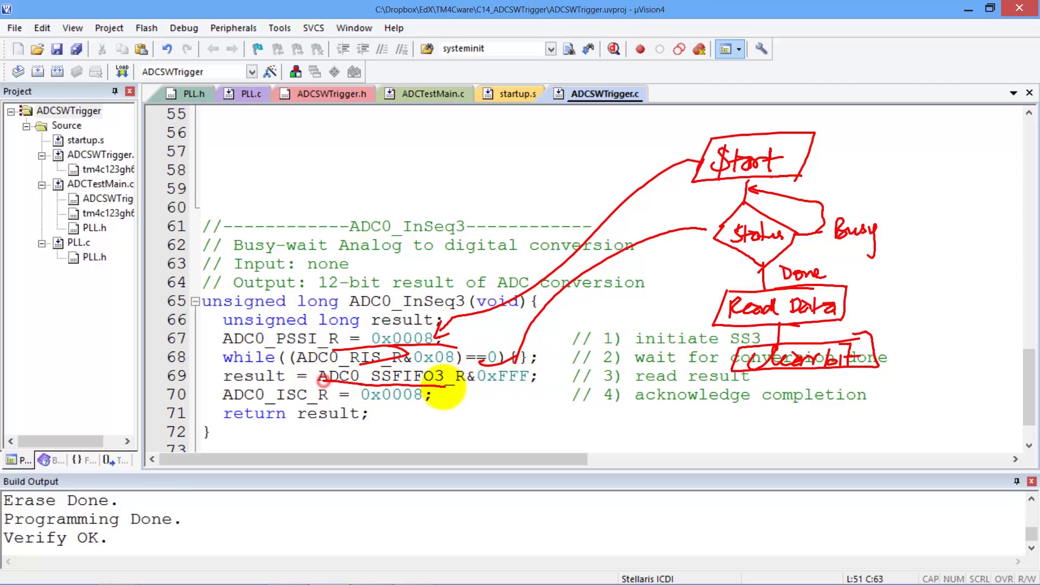
{"action": "mouse_move", "coordinate": [724, 301]}
{"action": "left_mouse_down"}
{"action": "mouse_move", "coordinate": [575, 364]}
{"action": "mouse_move", "coordinate": [403, 382]}
{"action": "left_mouse_up"}
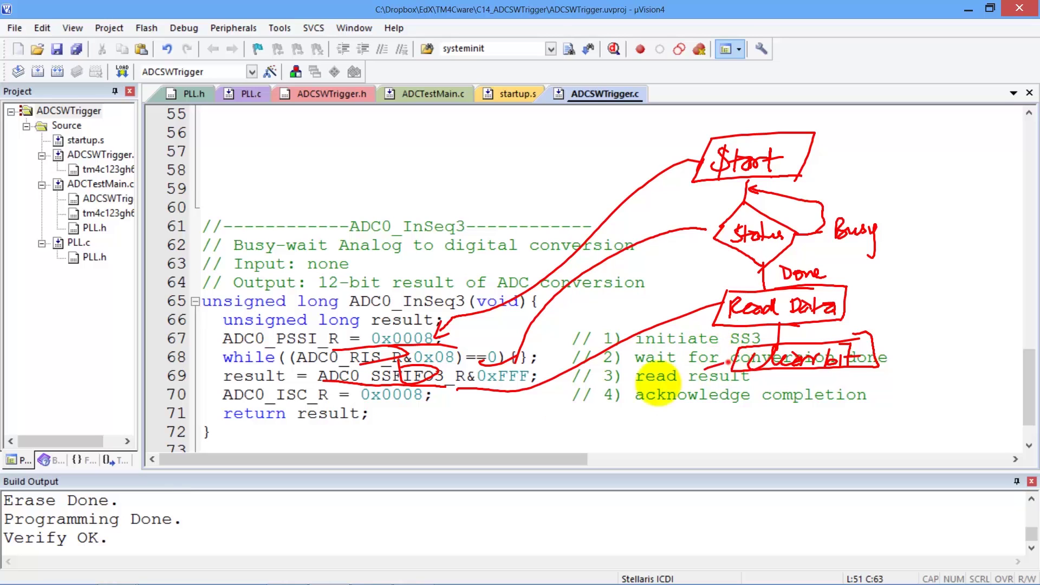
{"action": "mouse_move", "coordinate": [732, 358]}
{"action": "left_mouse_down"}
{"action": "mouse_move", "coordinate": [429, 402]}
{"action": "mouse_move", "coordinate": [435, 411]}
{"action": "left_mouse_up"}
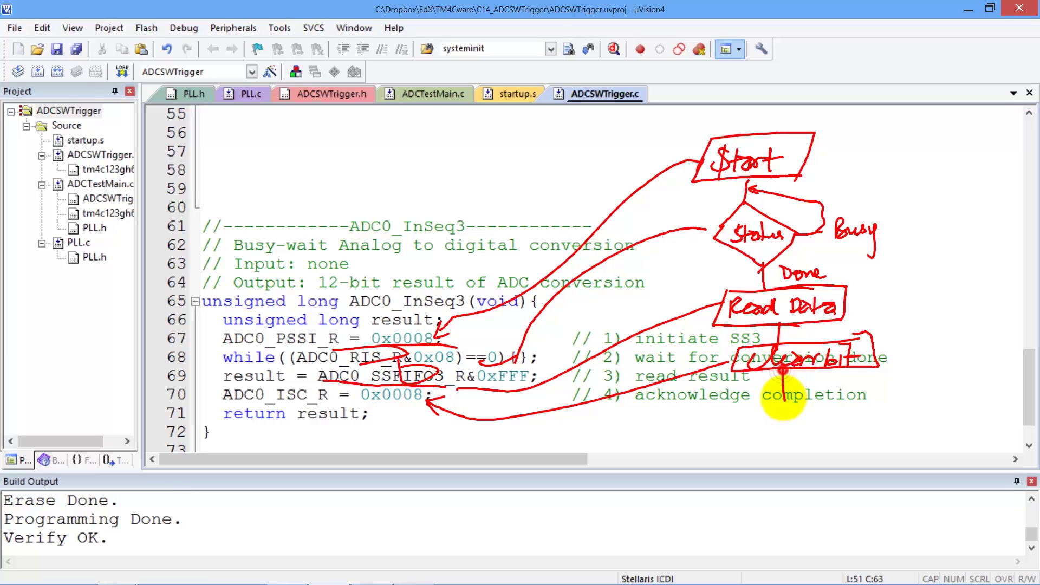
{"action": "mouse_move", "coordinate": [782, 394]}
{"action": "left_mouse_down"}
{"action": "mouse_move", "coordinate": [740, 420]}
{"action": "mouse_move", "coordinate": [800, 404]}
{"action": "left_mouse_up"}
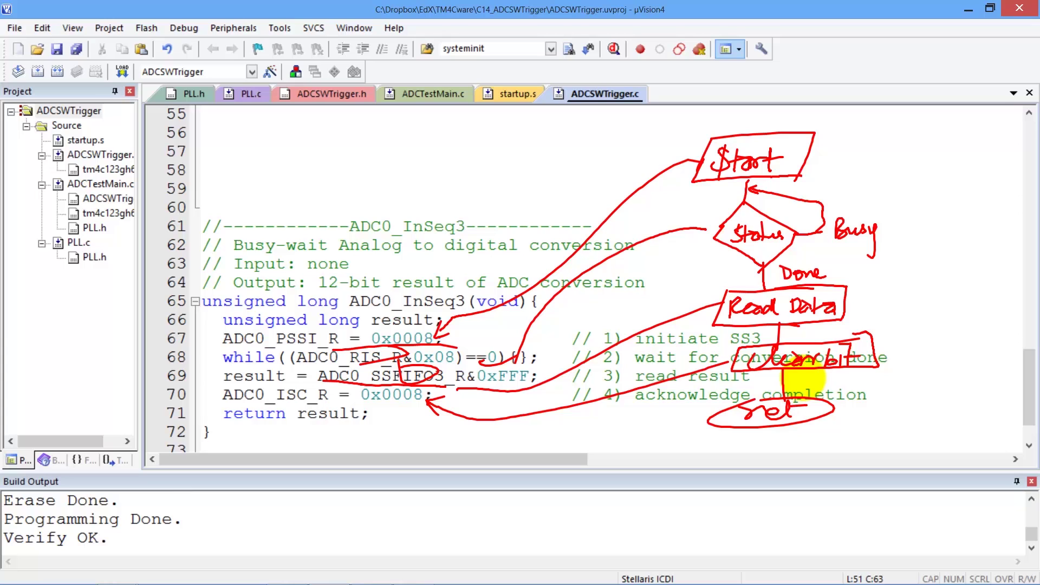
{"action": "key", "text": "Escape"}
{"action": "scroll", "coordinate": [583, 183], "scroll_direction": "down", "scroll_amount": 1}
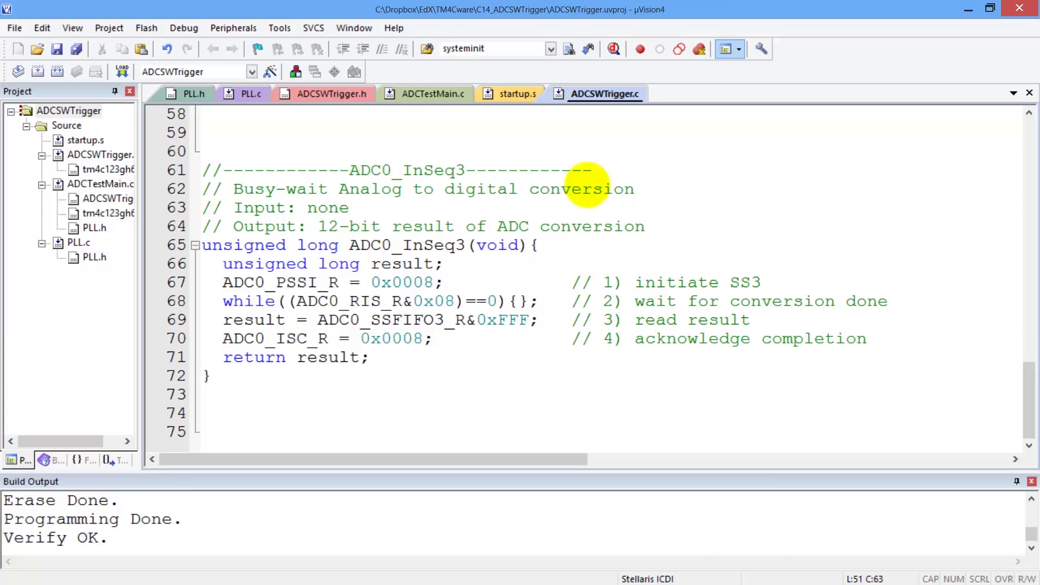
Switch to ADCTestMain.c and select the ADCvalue variable on line 58
{"action": "left_click", "coordinate": [433, 93]}
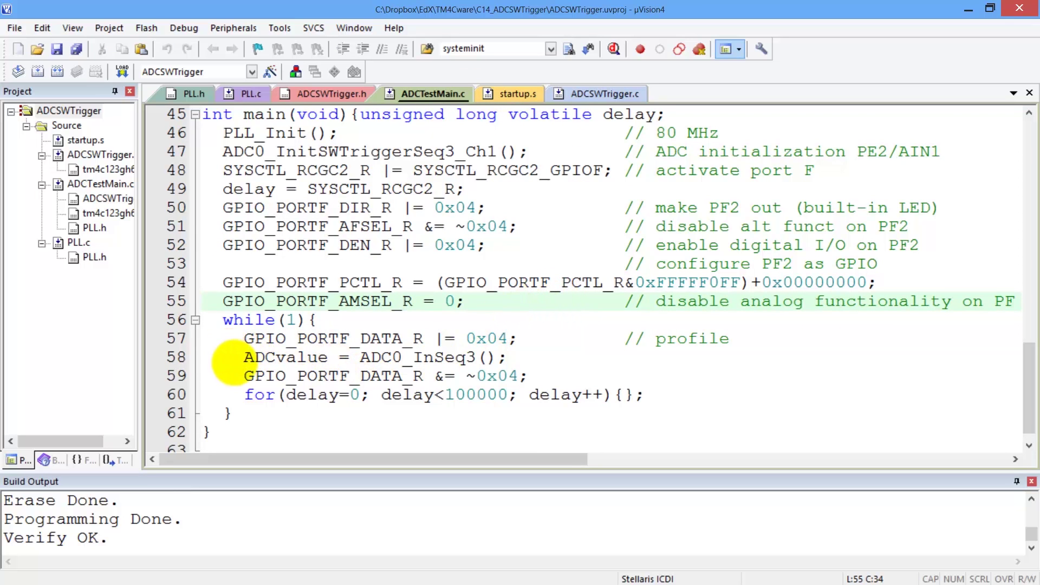
{"action": "left_click_drag", "start_coordinate": [242, 357], "coordinate": [223, 376]}
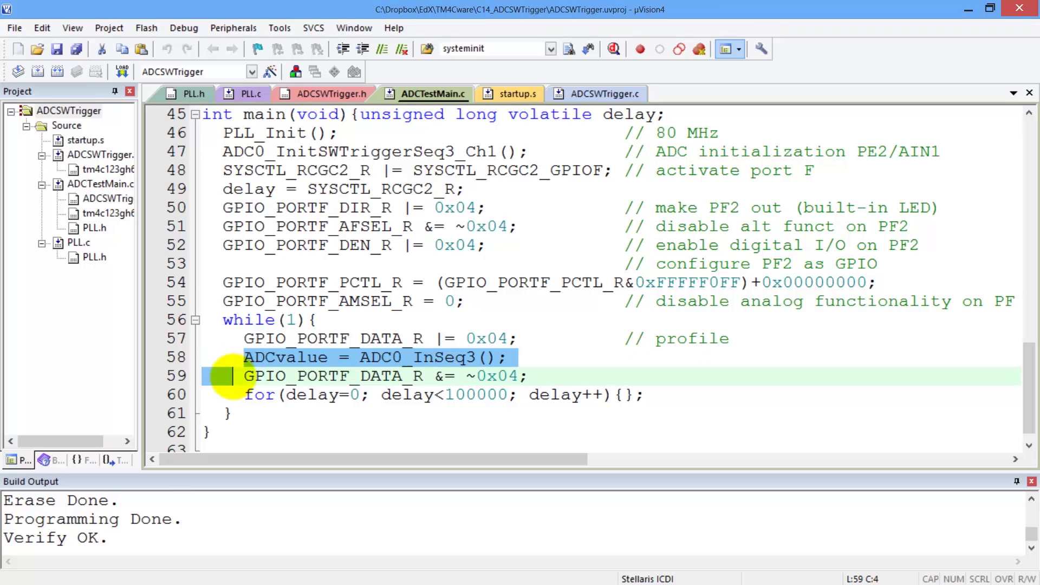
{"action": "double_click", "coordinate": [277, 358]}
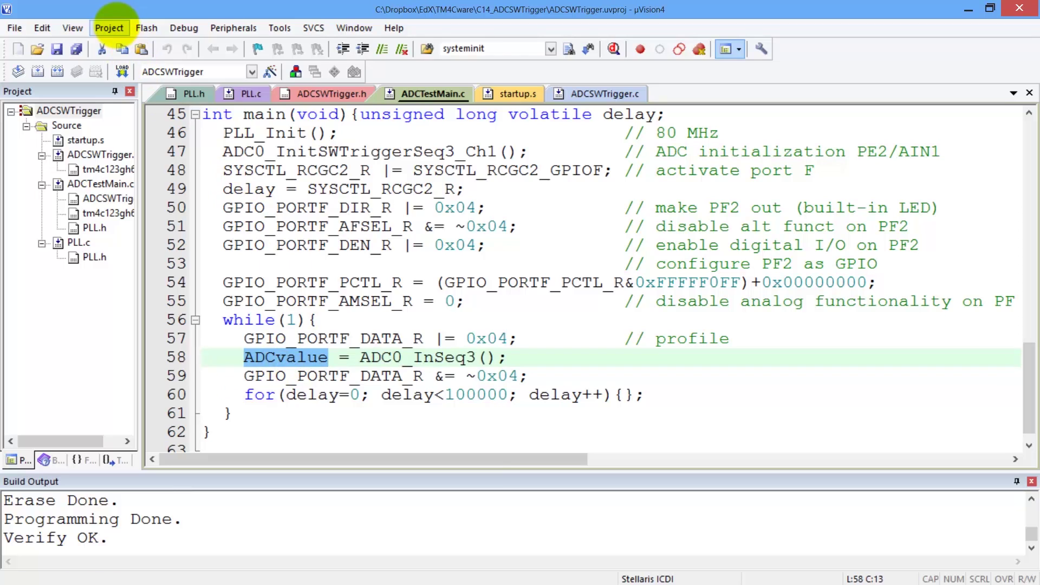
Build and flash the project, start a debug session, and dismiss the evaluation notice
{"action": "left_click", "coordinate": [109, 28]}
{"action": "left_click", "coordinate": [140, 262]}
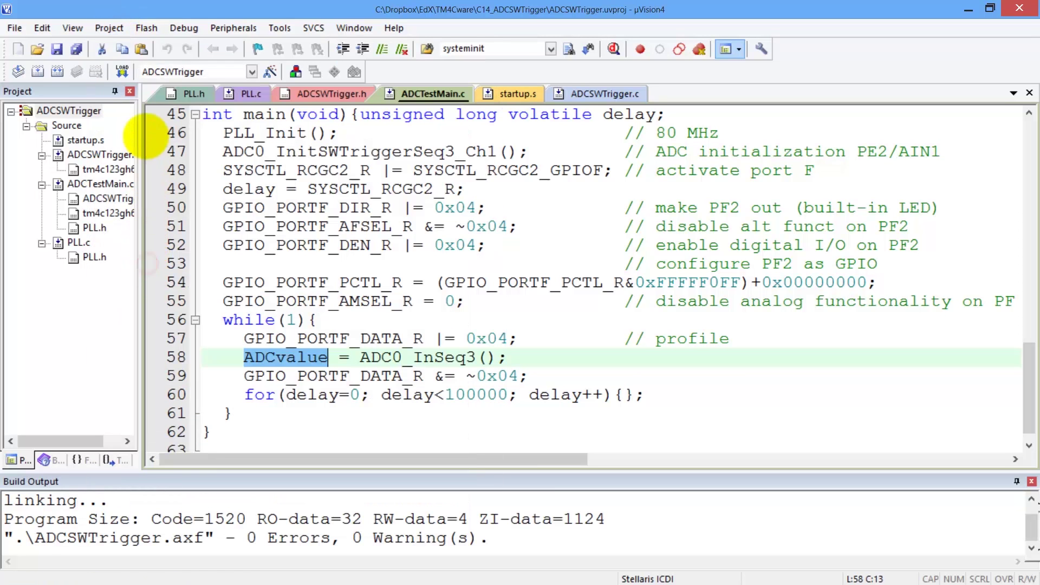
{"action": "left_click", "coordinate": [123, 71]}
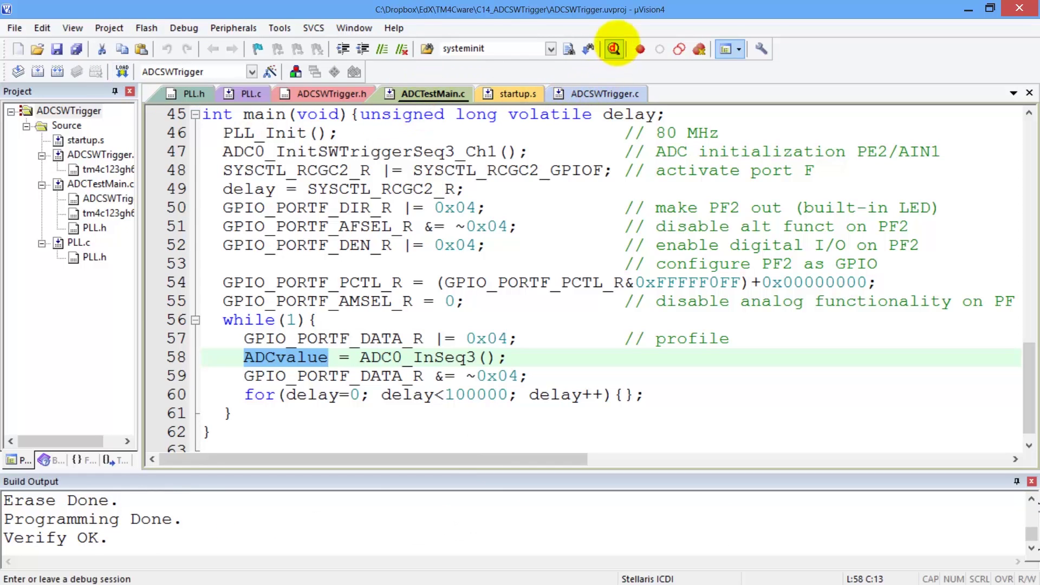
{"action": "left_click", "coordinate": [614, 48]}
{"action": "left_click", "coordinate": [591, 337]}
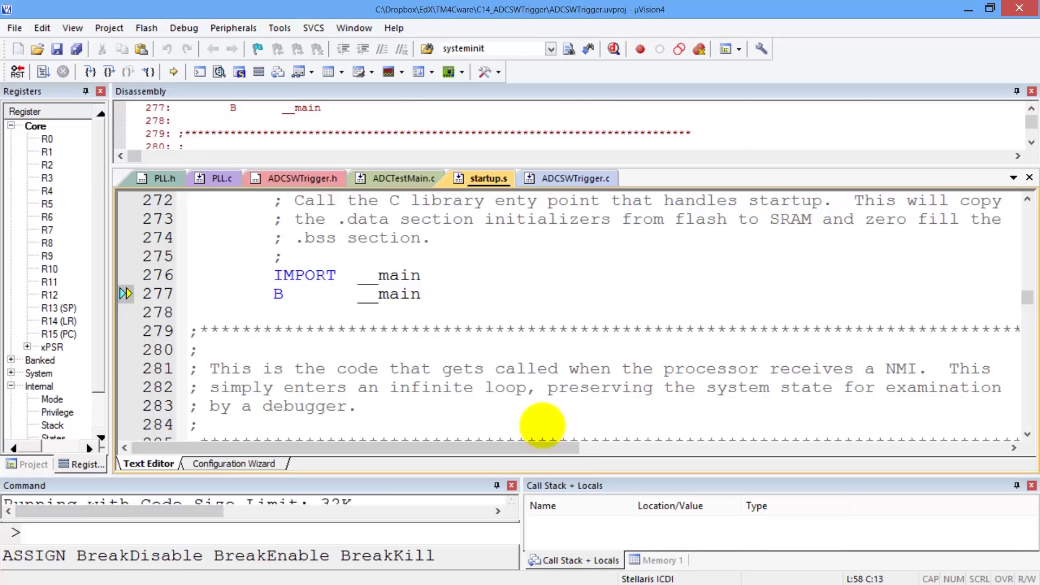
Float a Watch 1 window over the code and run the program so ADCValue updates
{"action": "left_click", "coordinate": [73, 27]}
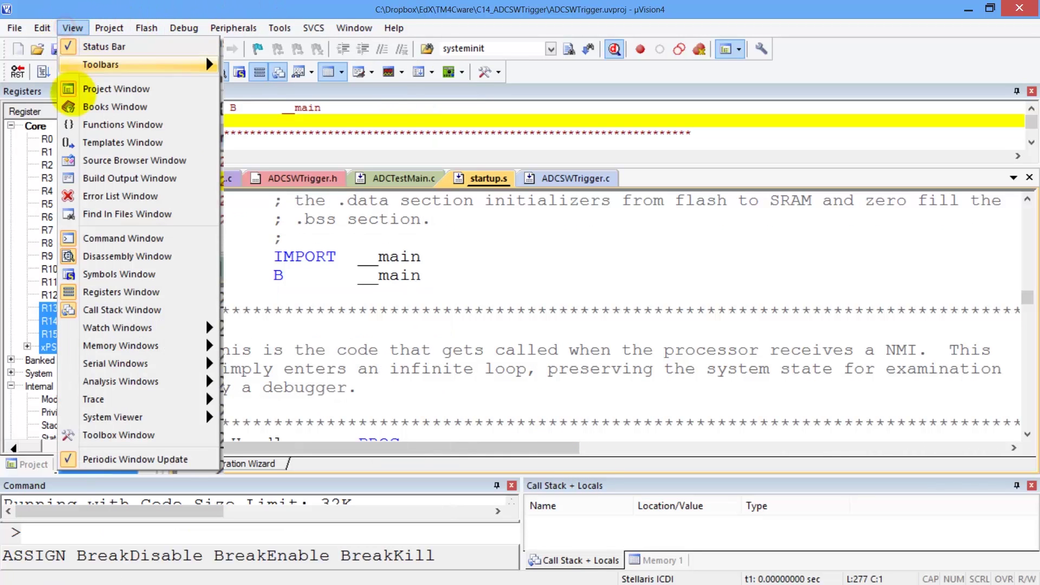
{"action": "mouse_move", "coordinate": [118, 328]}
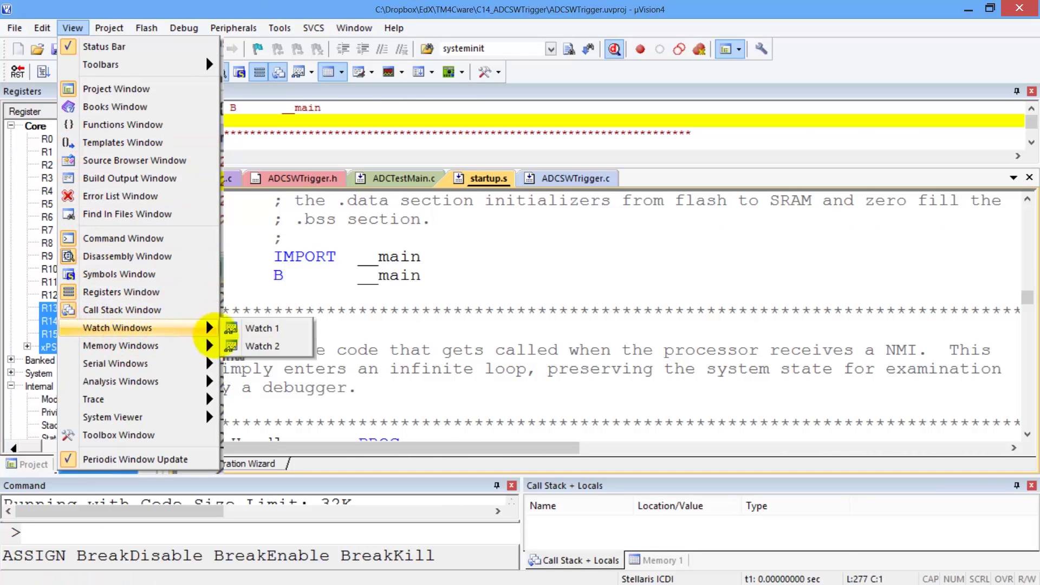
{"action": "left_click", "coordinate": [266, 331]}
{"action": "mouse_move", "coordinate": [537, 485]}
{"action": "left_mouse_down"}
{"action": "mouse_move", "coordinate": [583, 489]}
{"action": "mouse_move", "coordinate": [418, 269]}
{"action": "left_mouse_up"}
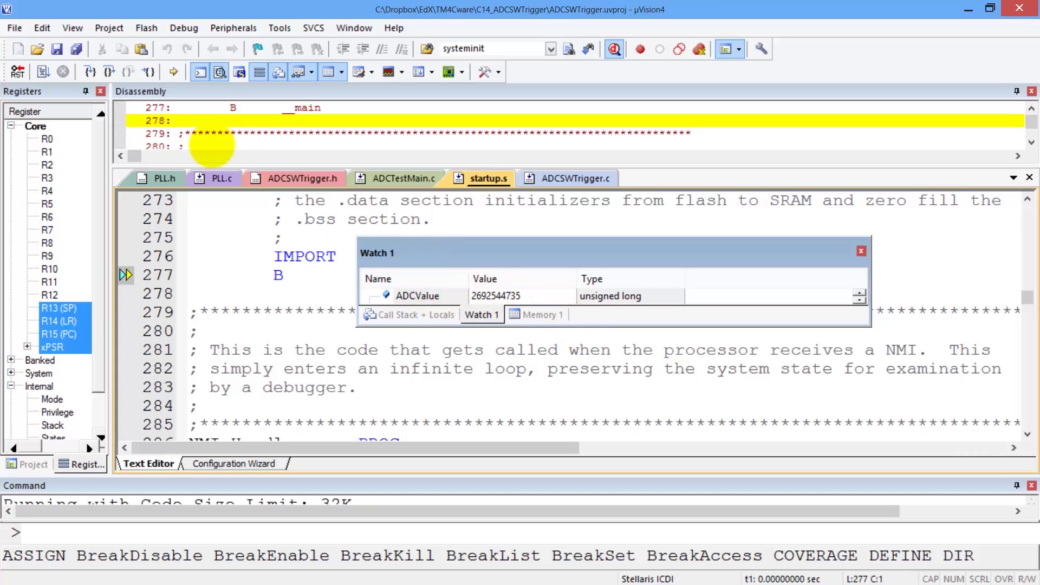
{"action": "left_click", "coordinate": [44, 72]}
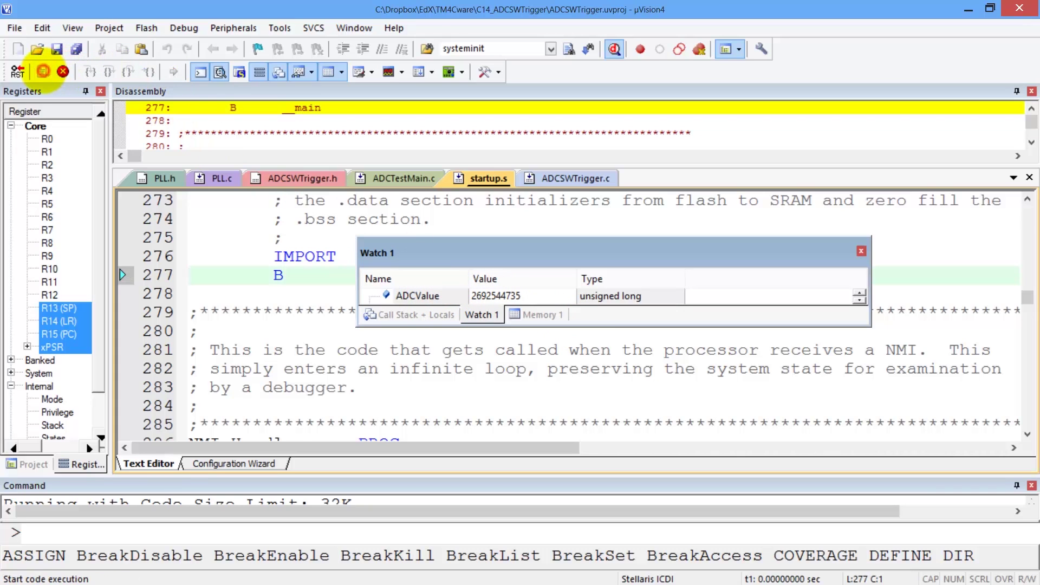